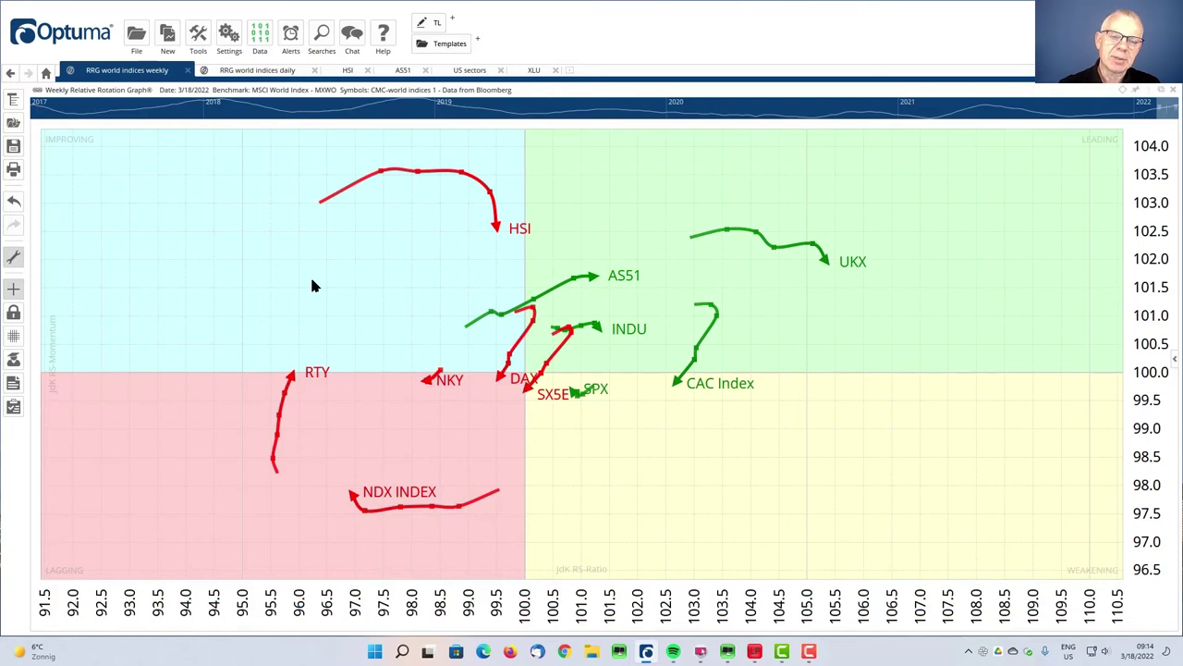
# - Step the weekly world indices RRG back in time to April 2021
pyautogui.press('Left')
pyautogui.press('Left')
pyautogui.press('Left')
pyautogui.press('Left')
pyautogui.press('Left')
pyautogui.press('Left')
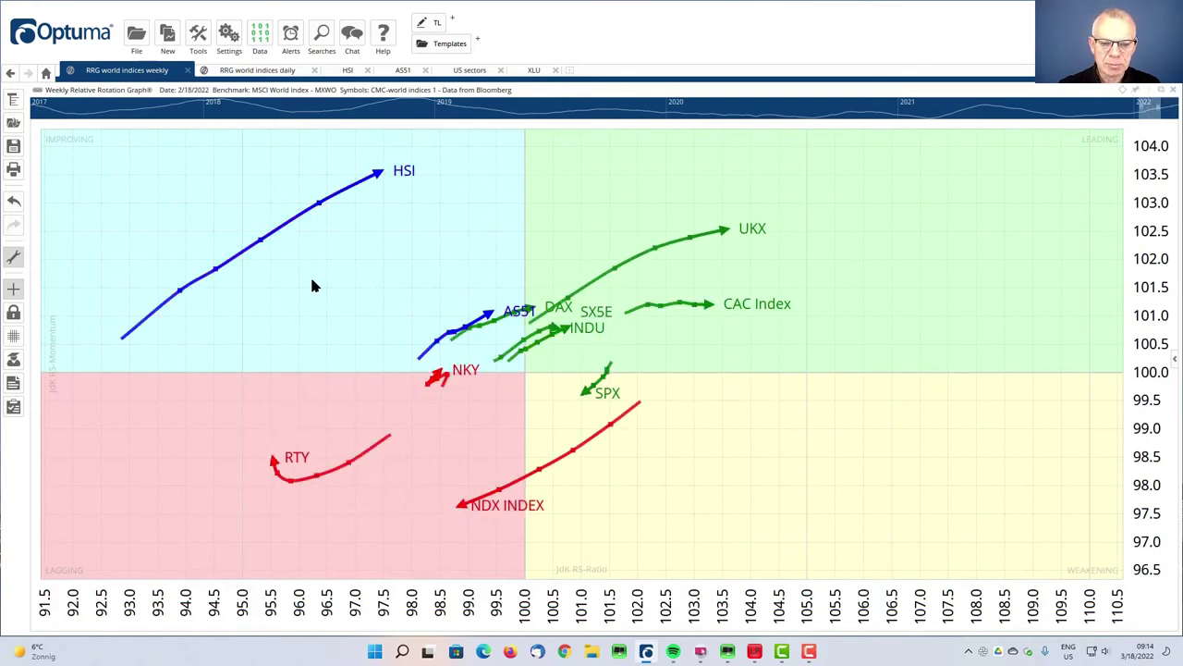
pyautogui.press('Left')
pyautogui.press('Left')
pyautogui.press('Left')
pyautogui.press('Left')
pyautogui.press('Left')
pyautogui.press('Left')
pyautogui.press('Left')
pyautogui.press('Left')
pyautogui.press('Left')
pyautogui.press('Left')
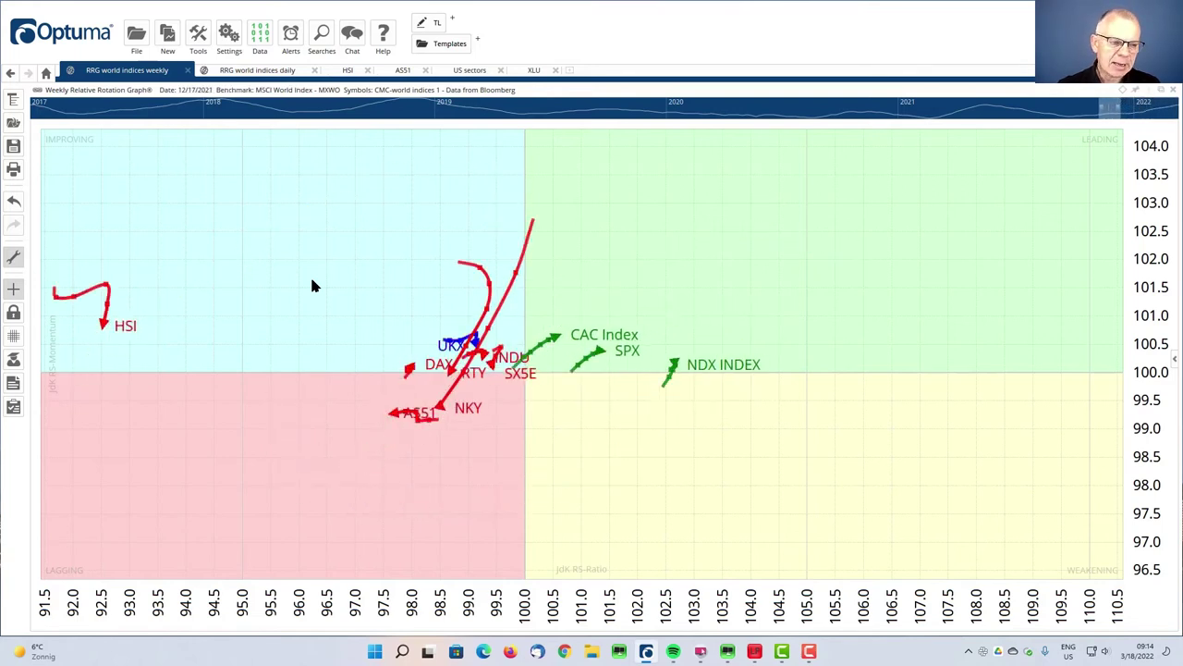
pyautogui.press('Left')
pyautogui.press('Left')
pyautogui.press('Left')
pyautogui.press('Left')
pyautogui.press('Left')
pyautogui.press('Left')
pyautogui.press('Left')
pyautogui.press('Left')
pyautogui.press('Left')
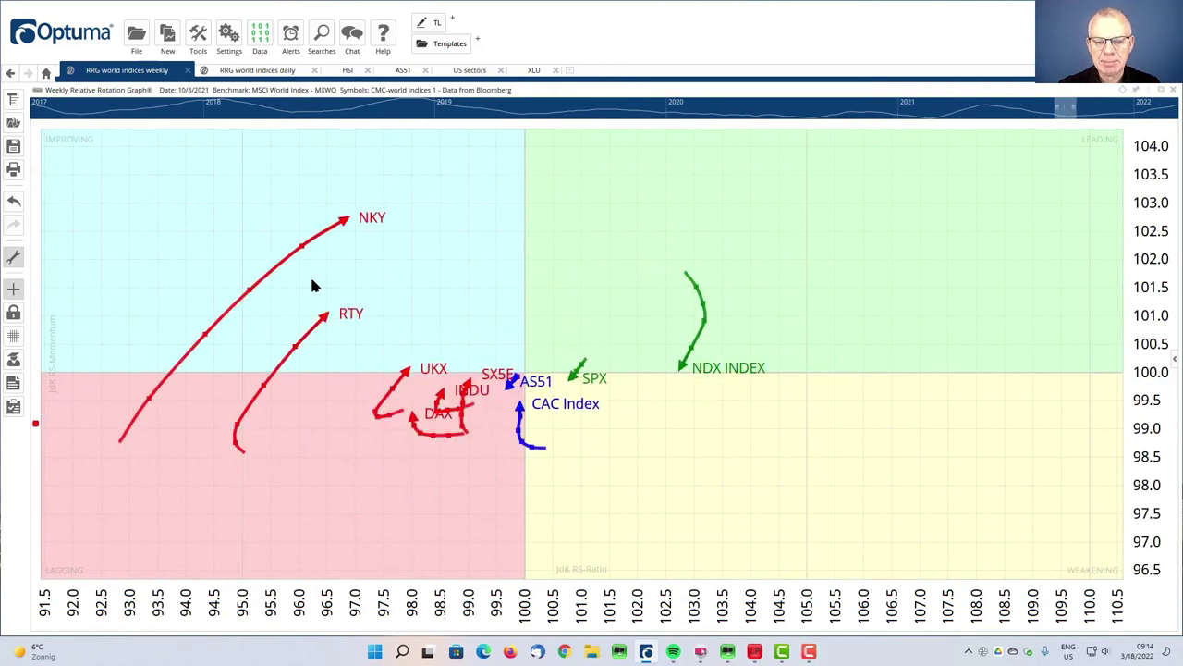
pyautogui.press('Left')
pyautogui.press('Left')
pyautogui.press('Left')
pyautogui.press('Left')
pyautogui.press('Left')
pyautogui.press('Left')
pyautogui.press('Left')
pyautogui.press('Left')
pyautogui.press('Left')
pyautogui.press('Left')
pyautogui.press('Left')
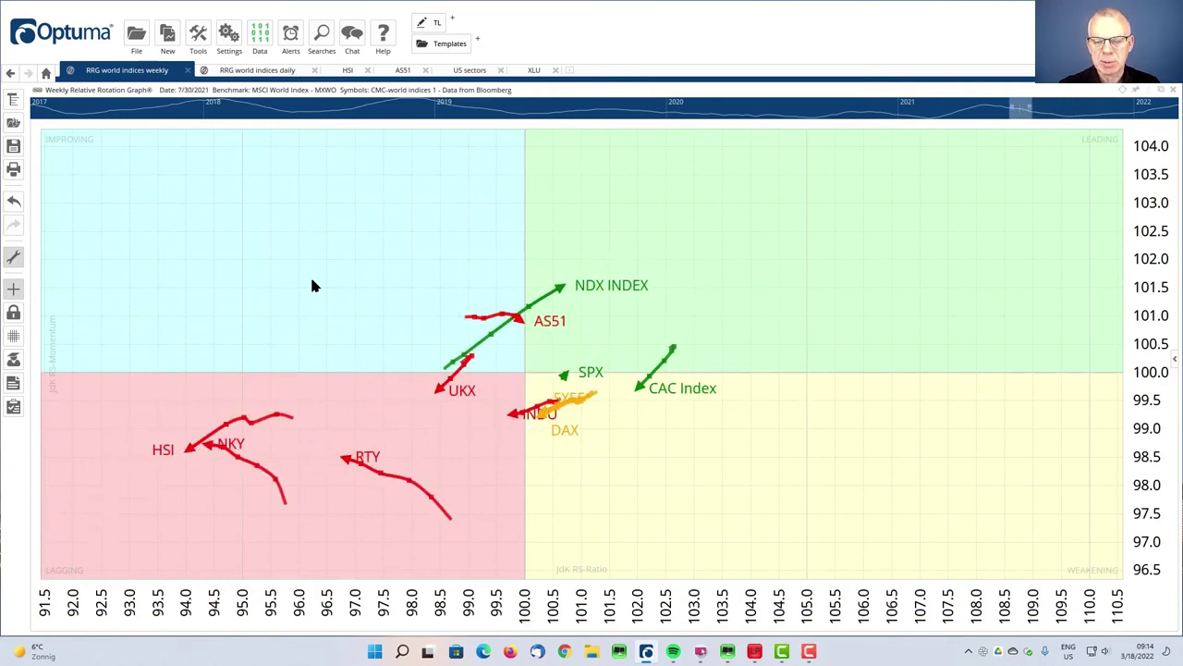
pyautogui.press('Left')
pyautogui.press('Left')
pyautogui.press('Left')
pyautogui.press('Left')
pyautogui.press('Left')
pyautogui.press('Left')
pyautogui.press('Left')
pyautogui.press('Left')
pyautogui.press('Left')
pyautogui.press('Left')
pyautogui.press('Left')
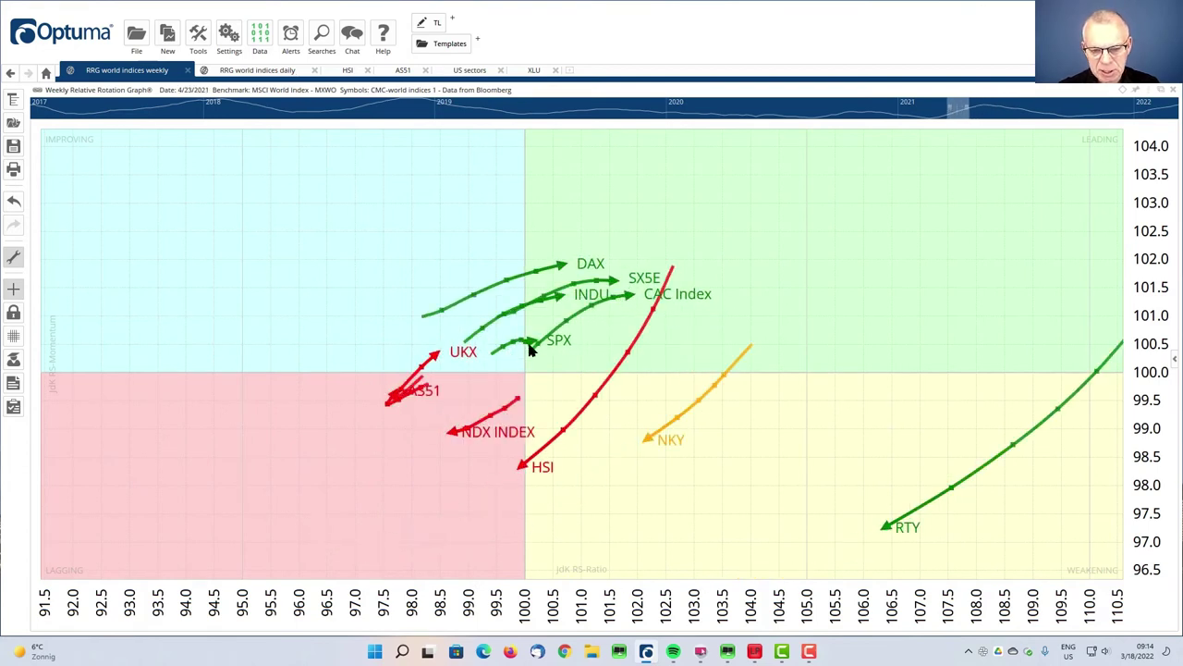
# - Step the weekly RRG forward again to the latest week, 3/18/2022
pyautogui.moveTo(529, 349)
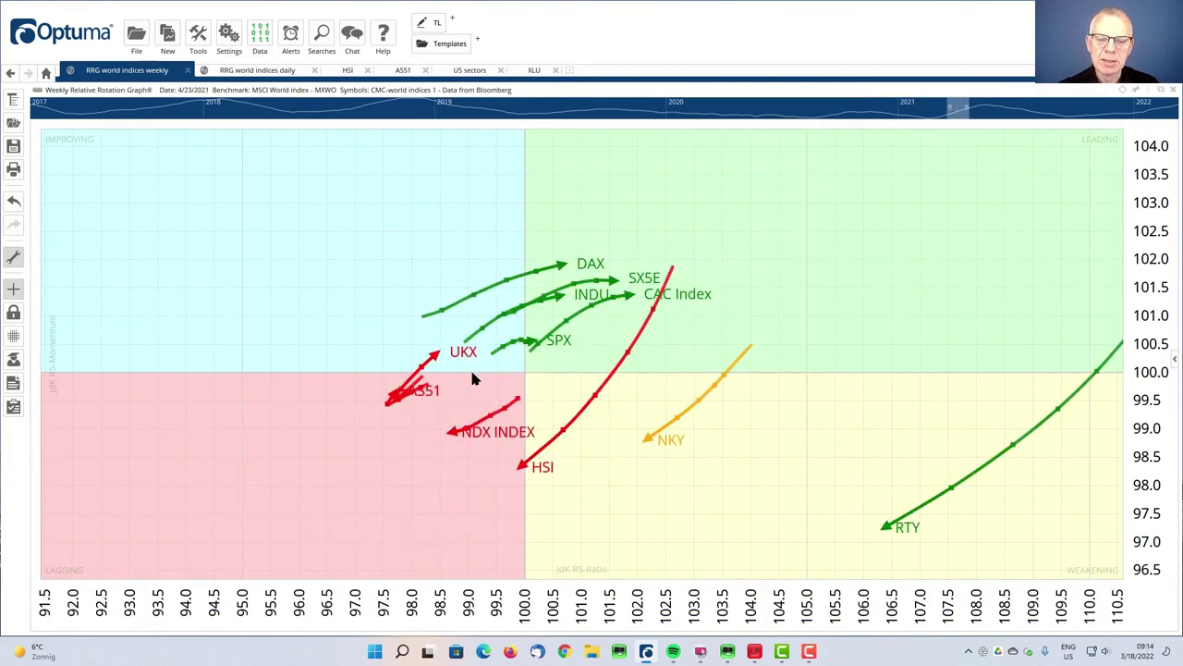
pyautogui.press('Right')
pyautogui.press('Right')
pyautogui.press('Right')
pyautogui.press('Right')
pyautogui.press('Right')
pyautogui.press('Right')
pyautogui.press('Right')
pyautogui.press('Right')
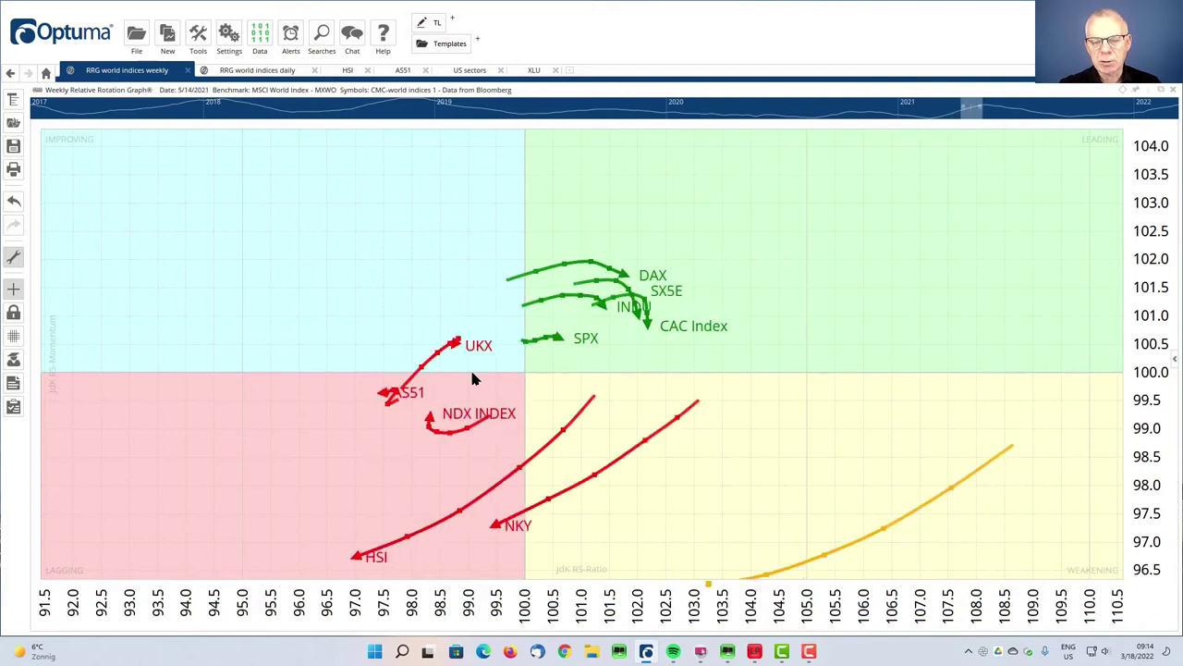
pyautogui.press('Right')
pyautogui.press('Right')
pyautogui.press('Right')
pyautogui.press('Right')
pyautogui.press('Right')
pyautogui.press('Right')
pyautogui.press('Right')
pyautogui.press('Right')
pyautogui.press('Right')
pyautogui.press('Right')
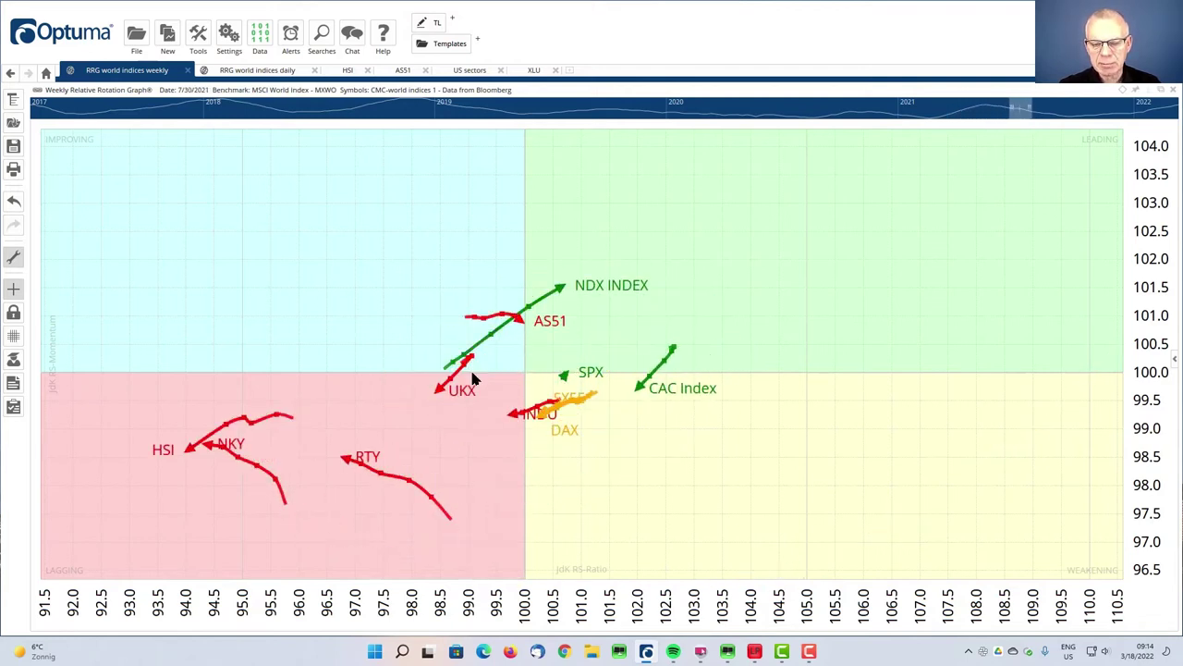
pyautogui.press('Right')
pyautogui.press('Right')
pyautogui.press('Right')
pyautogui.press('Right')
pyautogui.press('Right')
pyautogui.press('Right')
pyautogui.press('Right')
pyautogui.press('Right')
pyautogui.press('Right')
pyautogui.press('Right')
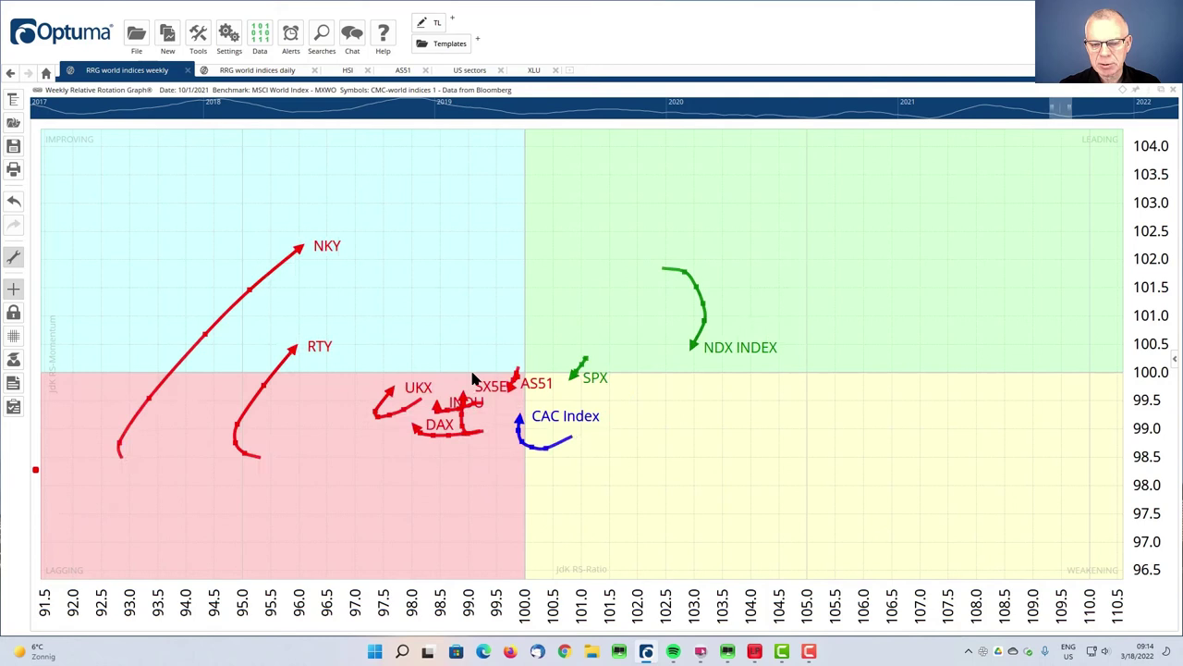
pyautogui.press('Right')
pyautogui.press('Right')
pyautogui.press('Right')
pyautogui.press('Right')
pyautogui.press('Right')
pyautogui.press('Right')
pyautogui.press('Right')
pyautogui.press('Right')
pyautogui.press('Right')
pyautogui.press('Right')
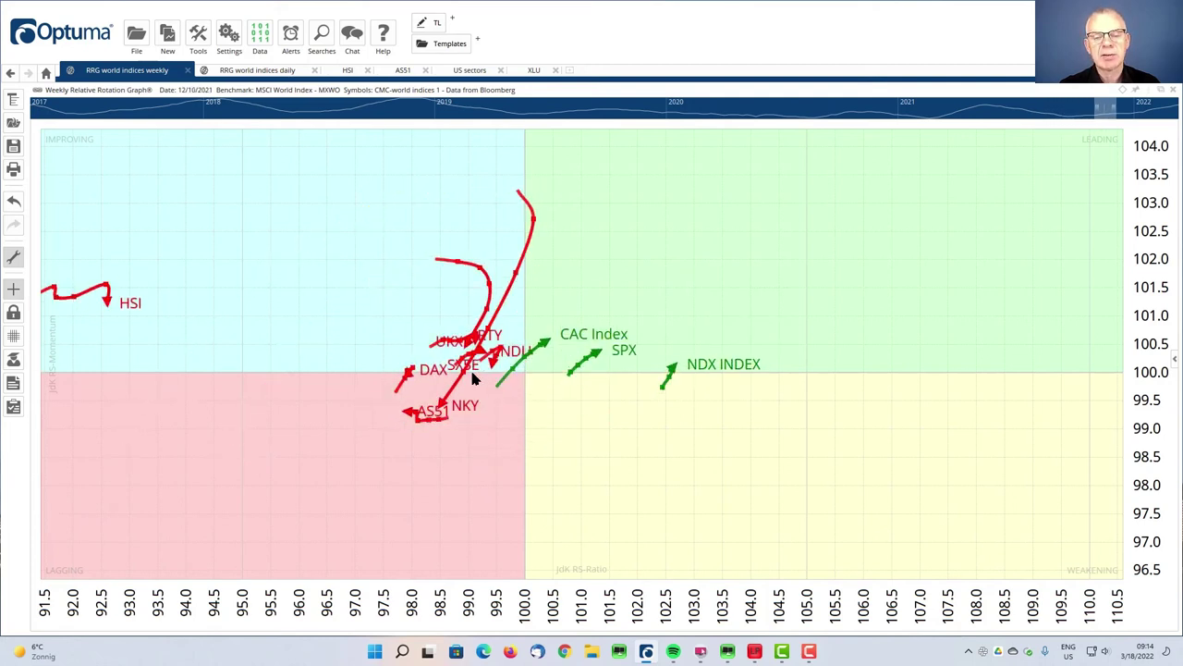
pyautogui.press('Right')
pyautogui.press('Right')
pyautogui.press('Right')
pyautogui.press('Right')
pyautogui.press('Right')
pyautogui.press('Right')
pyautogui.press('Right')
pyautogui.press('Right')
pyautogui.press('Right')
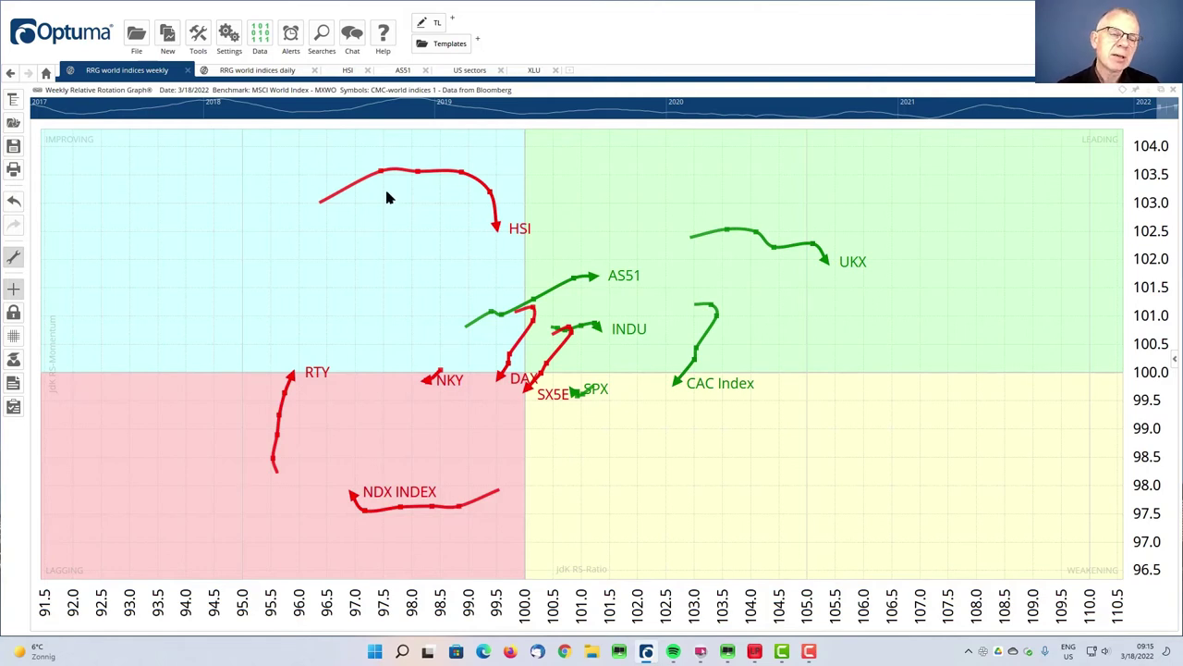
# - Switch to the 'RRG world indices daily' chart for 3/17/2022 and adjust the zoom
pyautogui.click(258, 71)
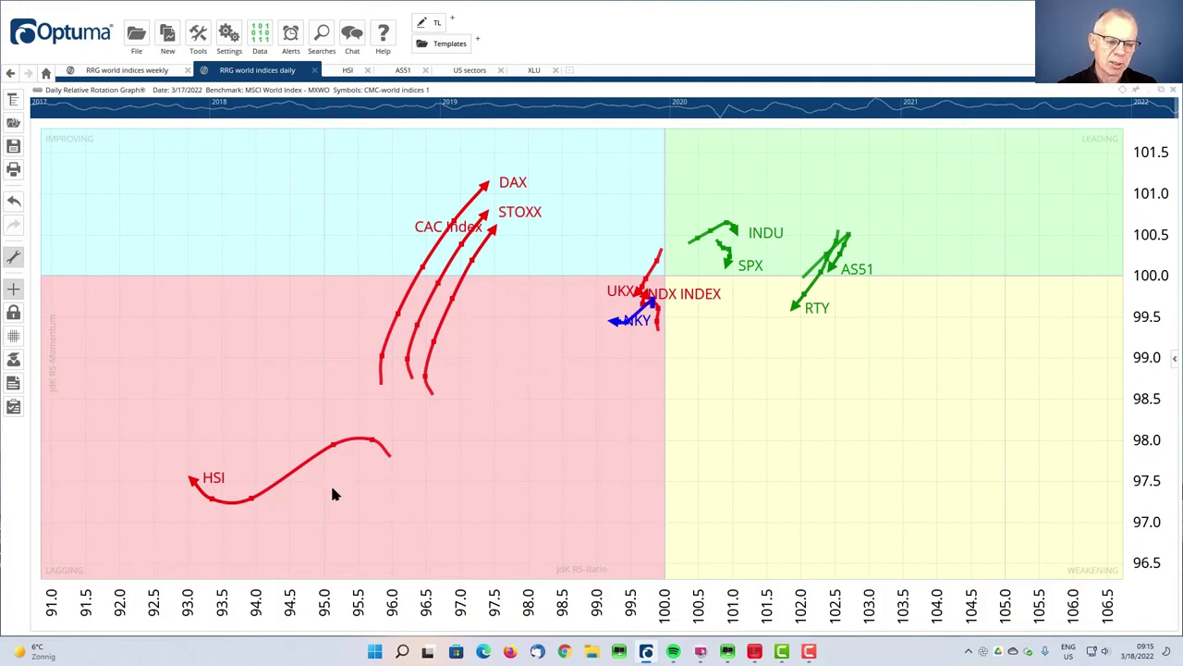
pyautogui.moveTo(248, 502)
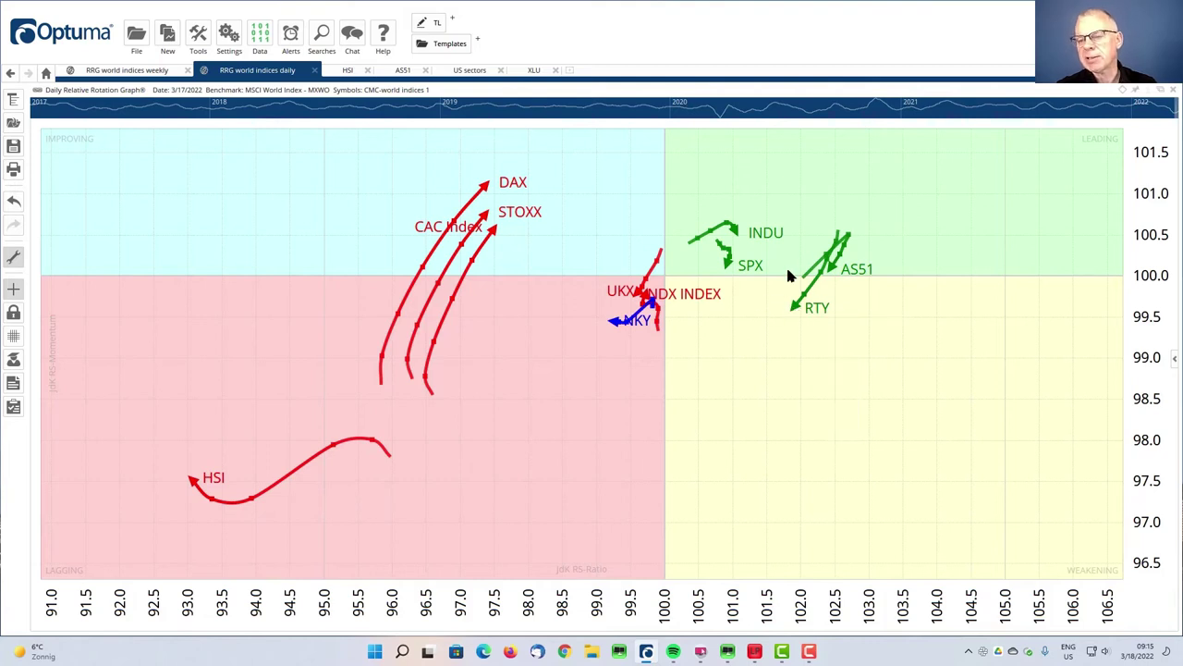
pyautogui.scroll(1, 841, 280)
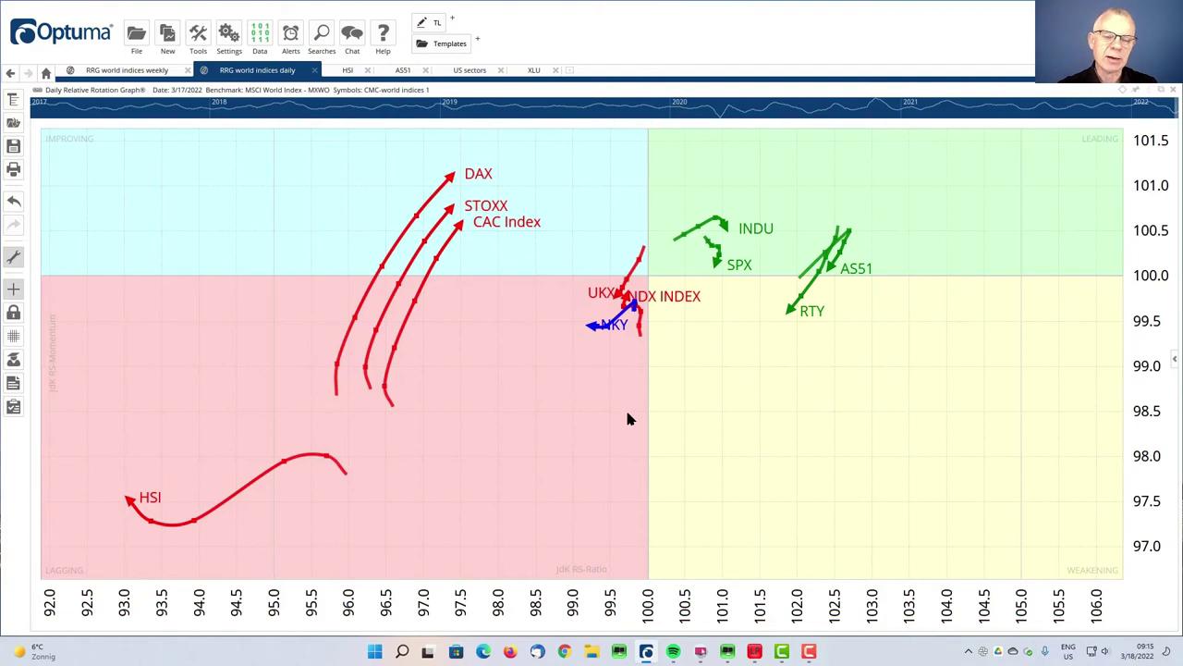
pyautogui.scroll(-1, 627, 419)
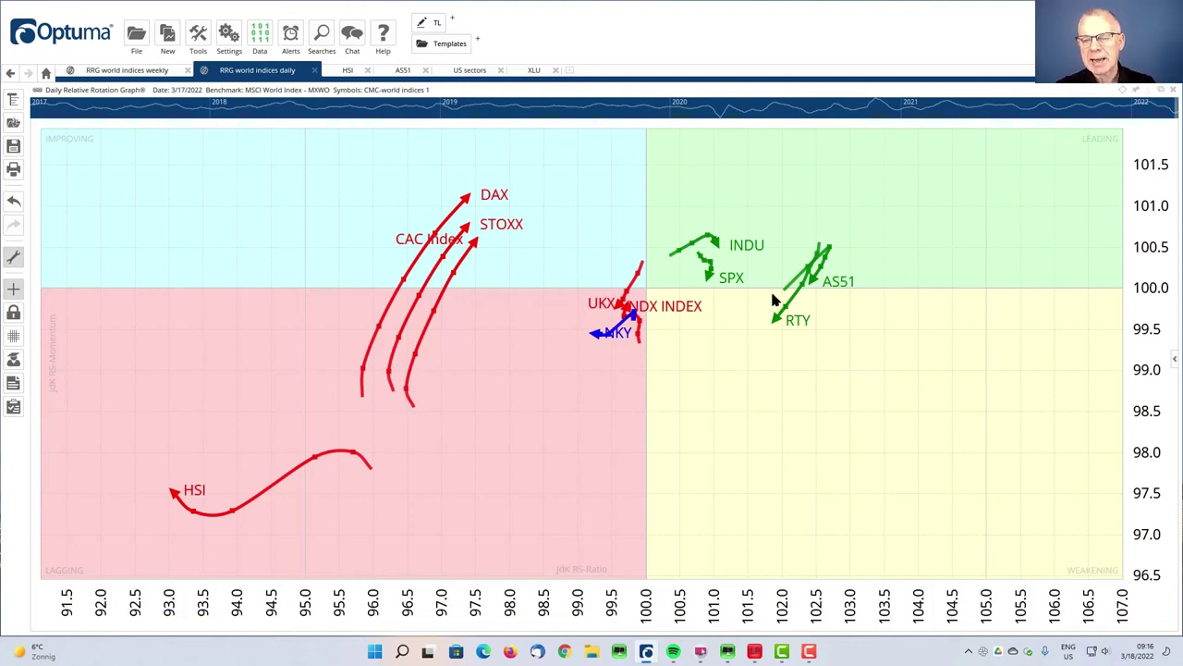
pyautogui.click(127, 71)
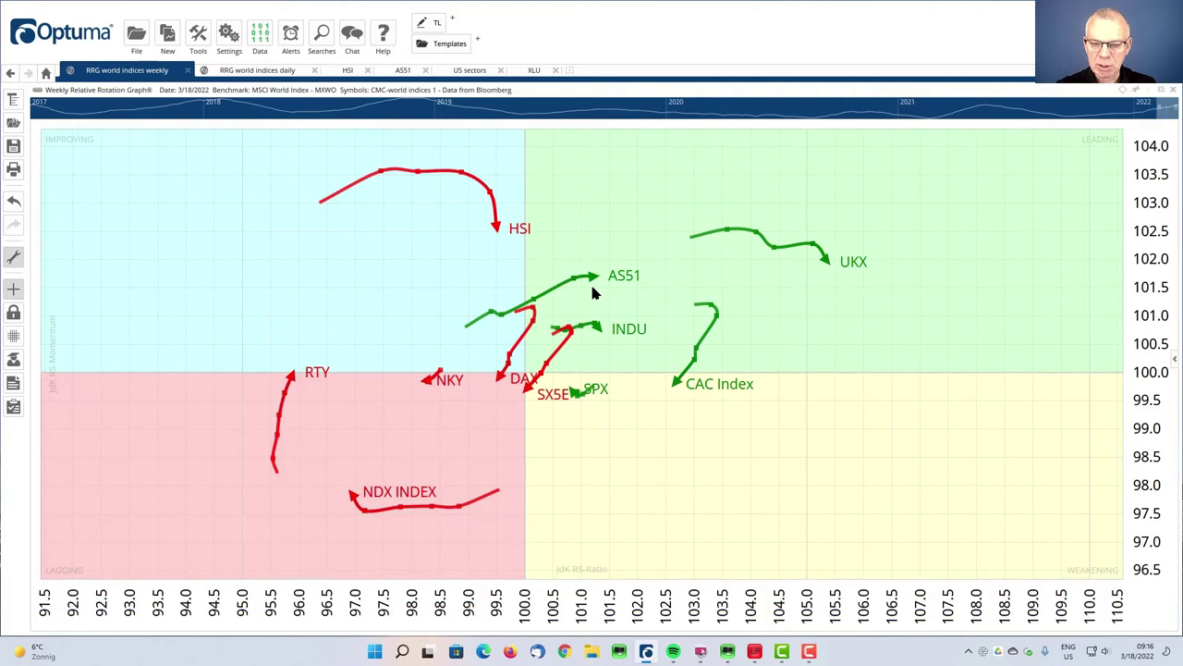
pyautogui.click(257, 70)
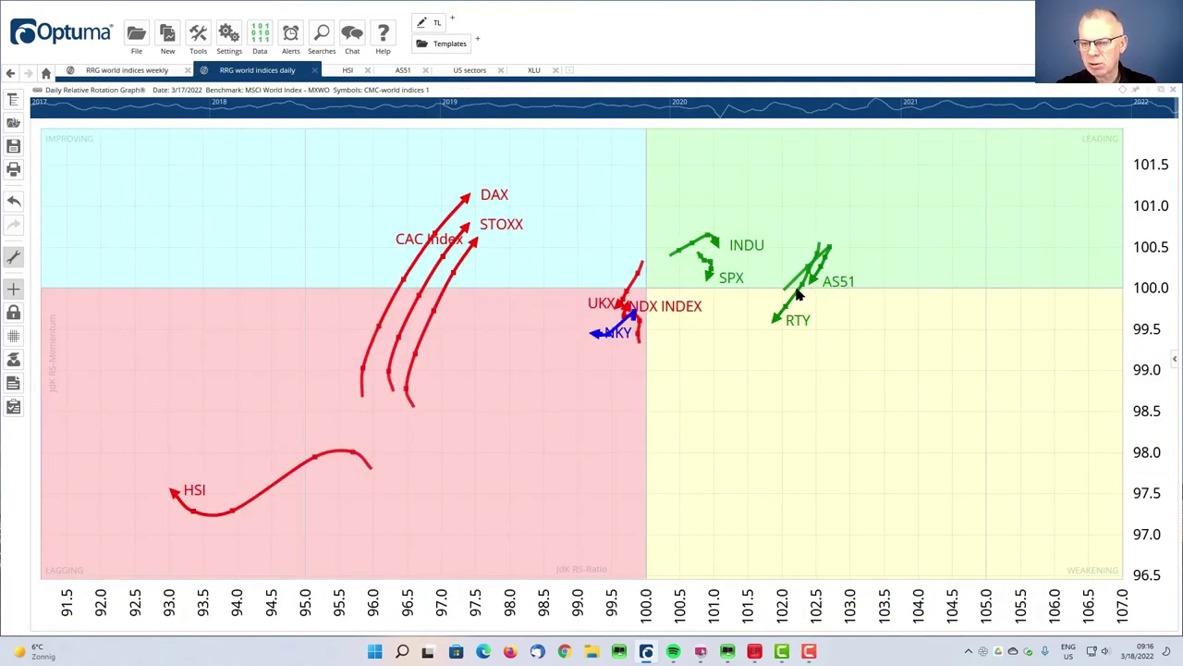
pyautogui.moveTo(819, 275)
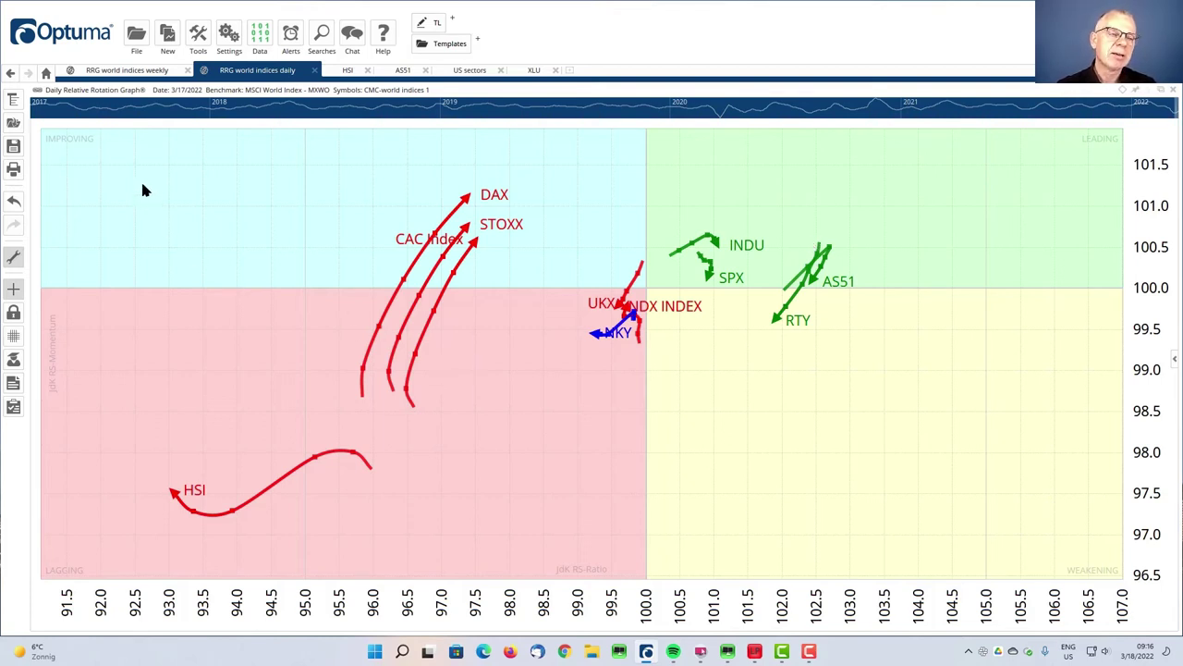
pyautogui.click(129, 71)
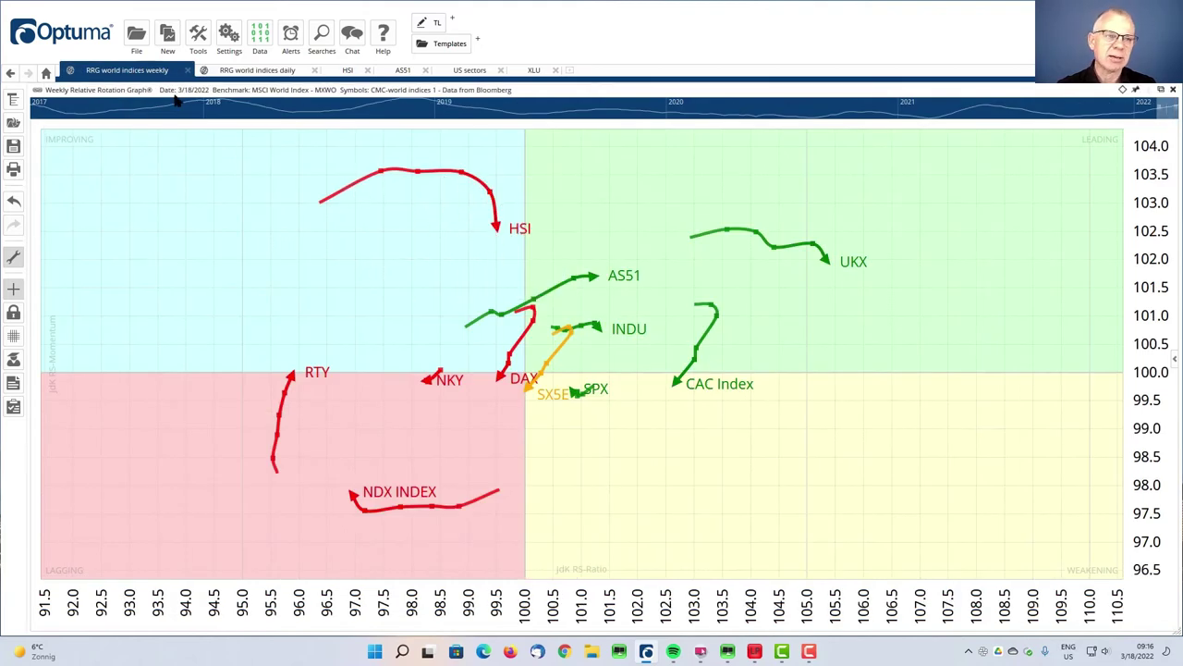
pyautogui.click(245, 73)
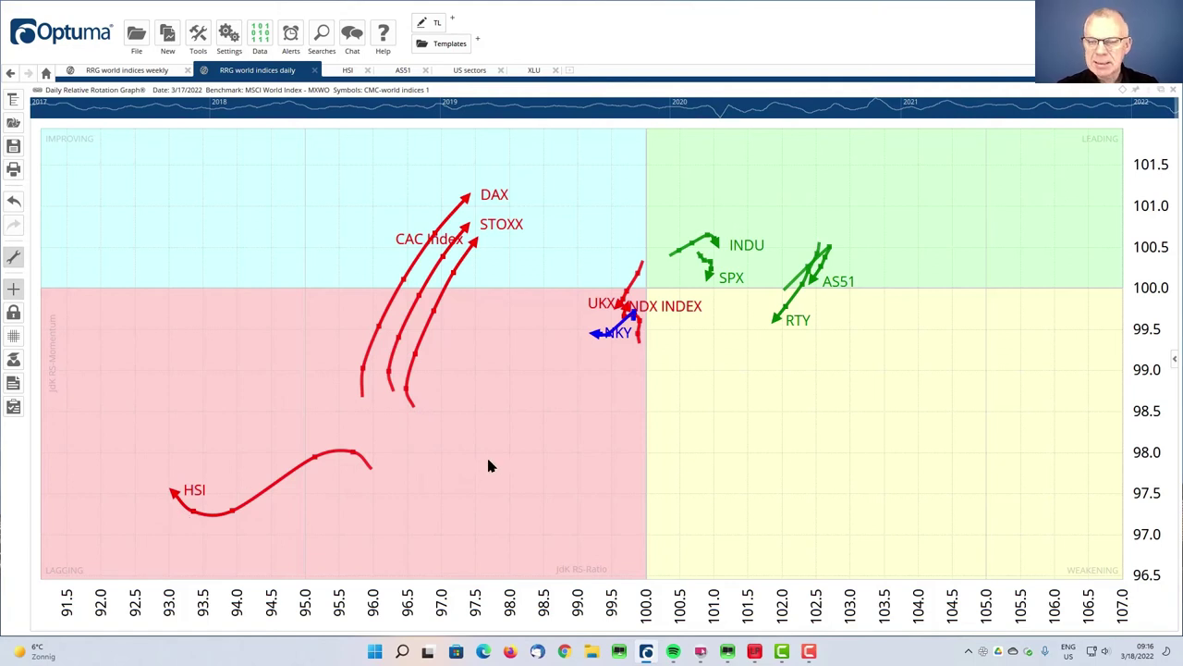
pyautogui.moveTo(546, 442); pyautogui.dragTo(559, 448)
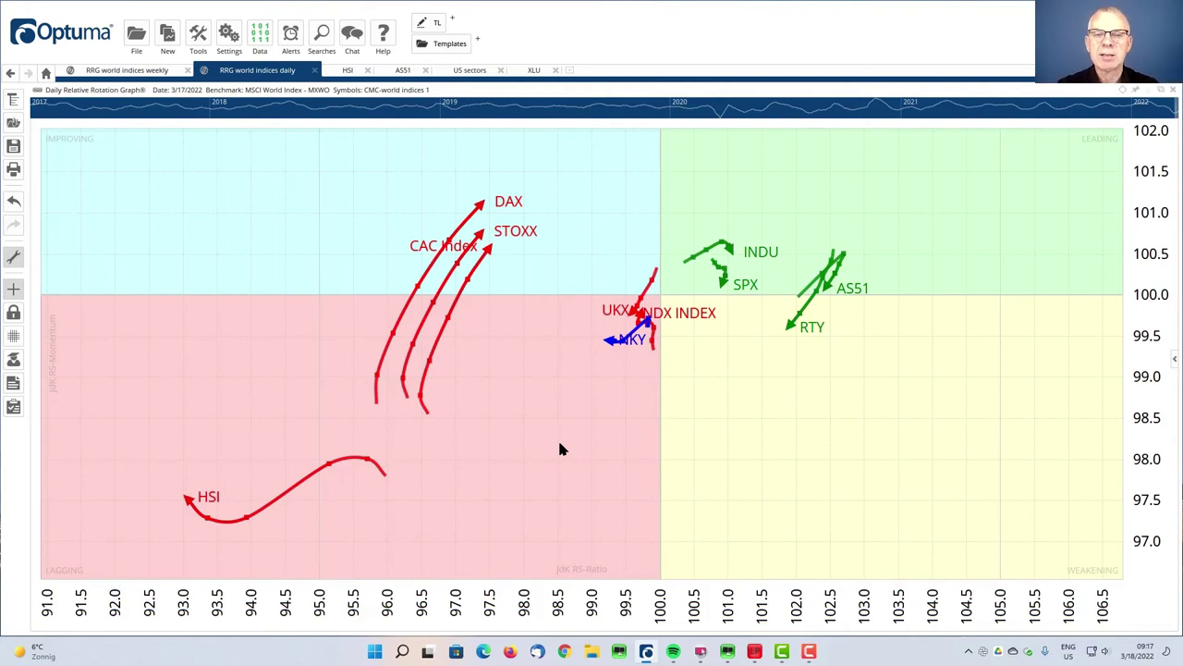
# - Show the weekly Hang Seng Index chart, select its lower horizontal support line, and list the chart layouts
pyautogui.click(346, 72)
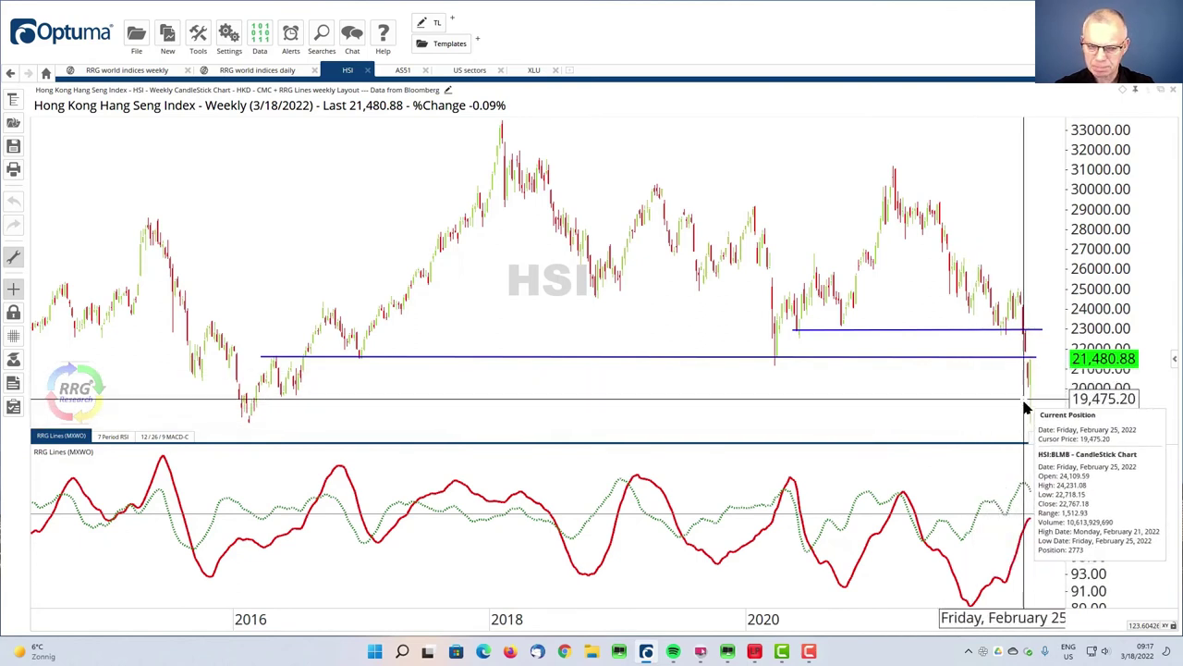
pyautogui.click(972, 365)
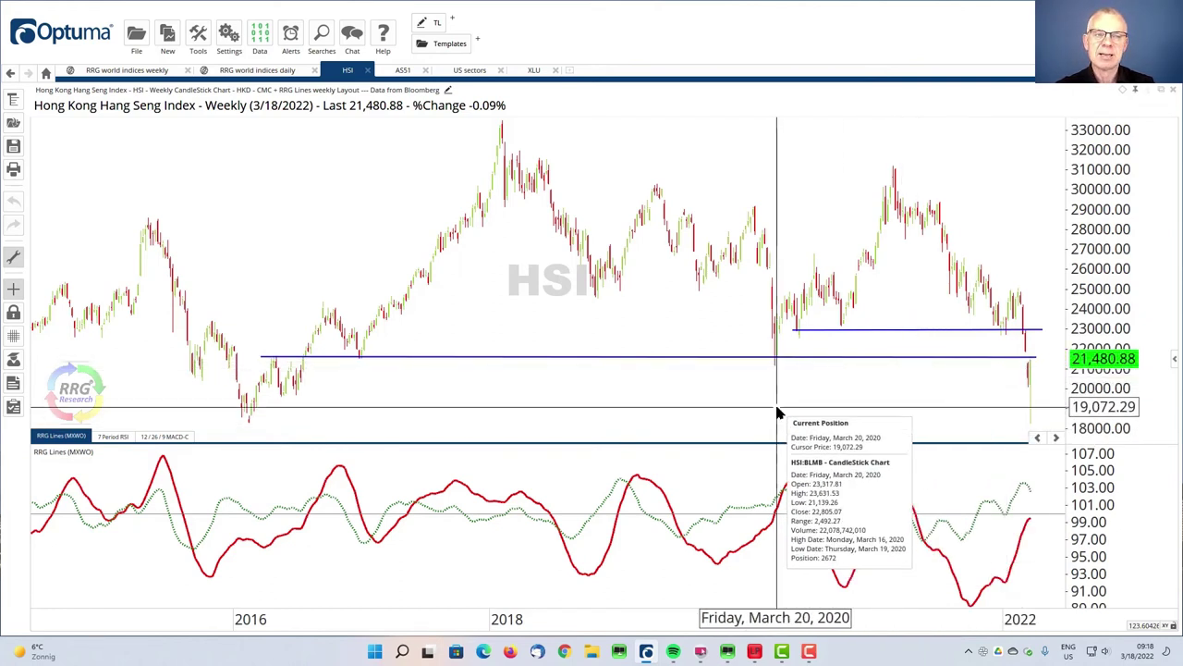
pyautogui.click(324, 93)
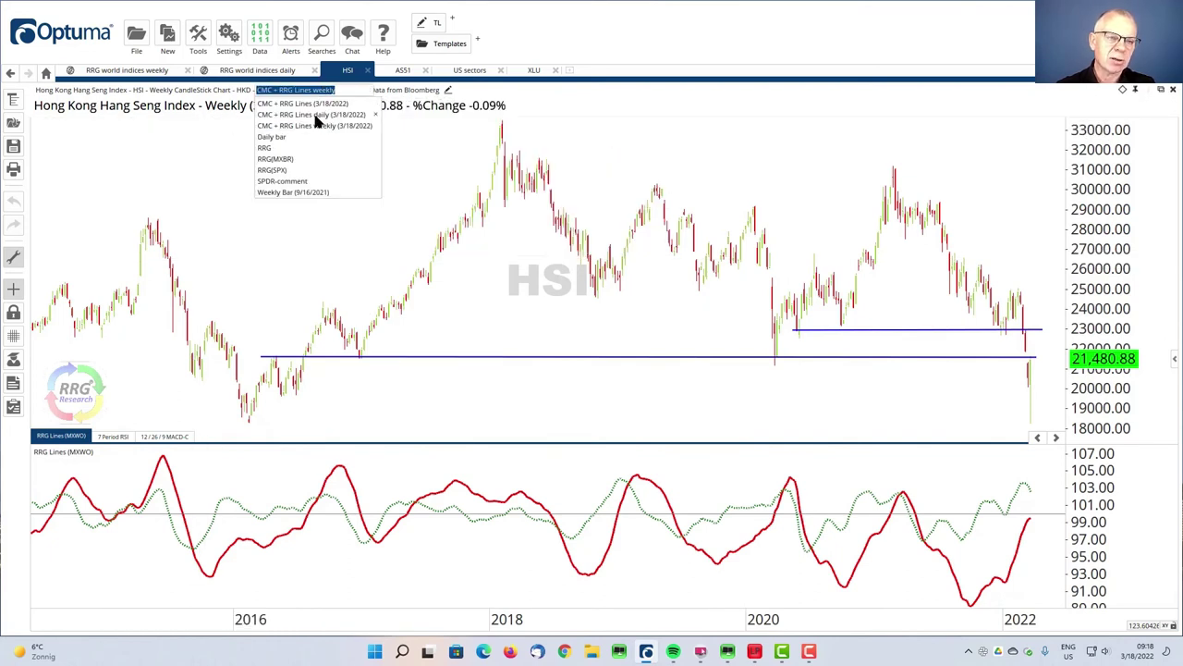
# - Apply the 'CMC + RRG Lines daily' layout to the Hang Seng Index chart
pyautogui.click(319, 116)
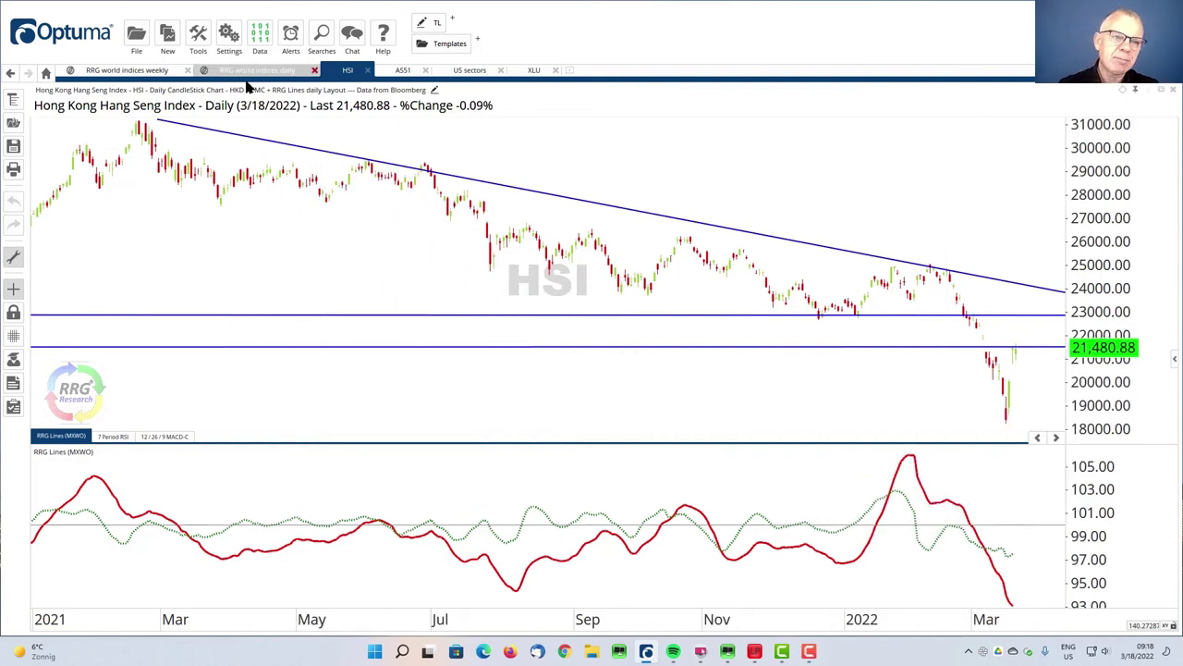
# - View the daily S&P/ASX 200 (AS51) chart, then return to the daily world indices RRG and zoom
pyautogui.click(401, 72)
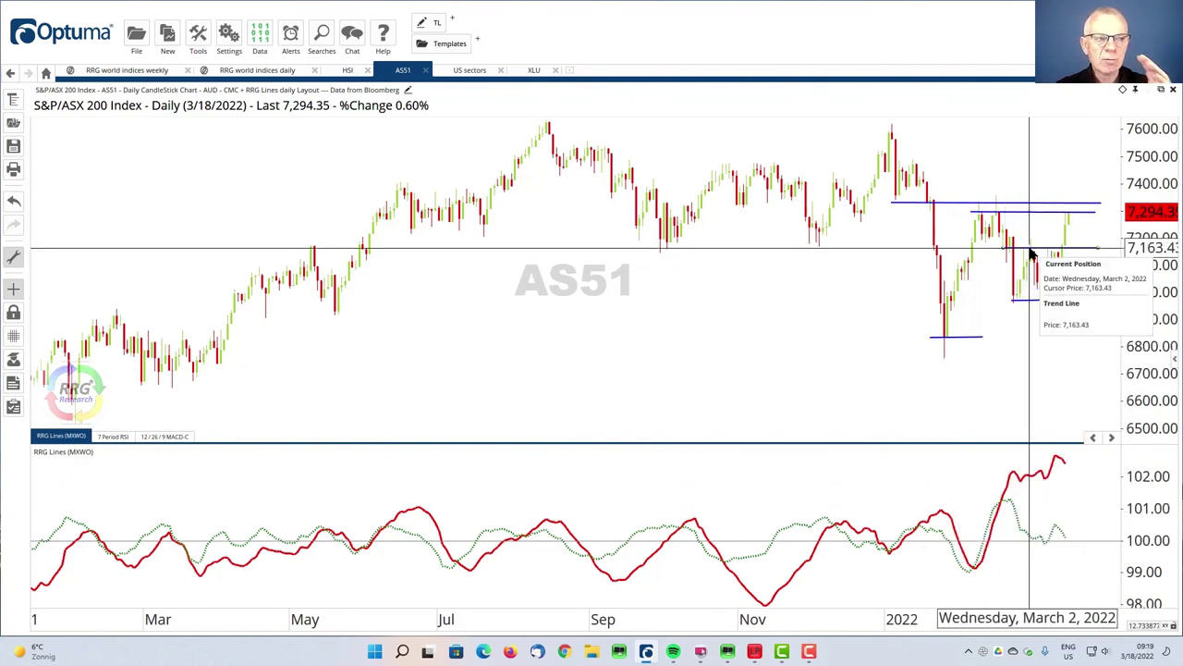
pyautogui.click(259, 71)
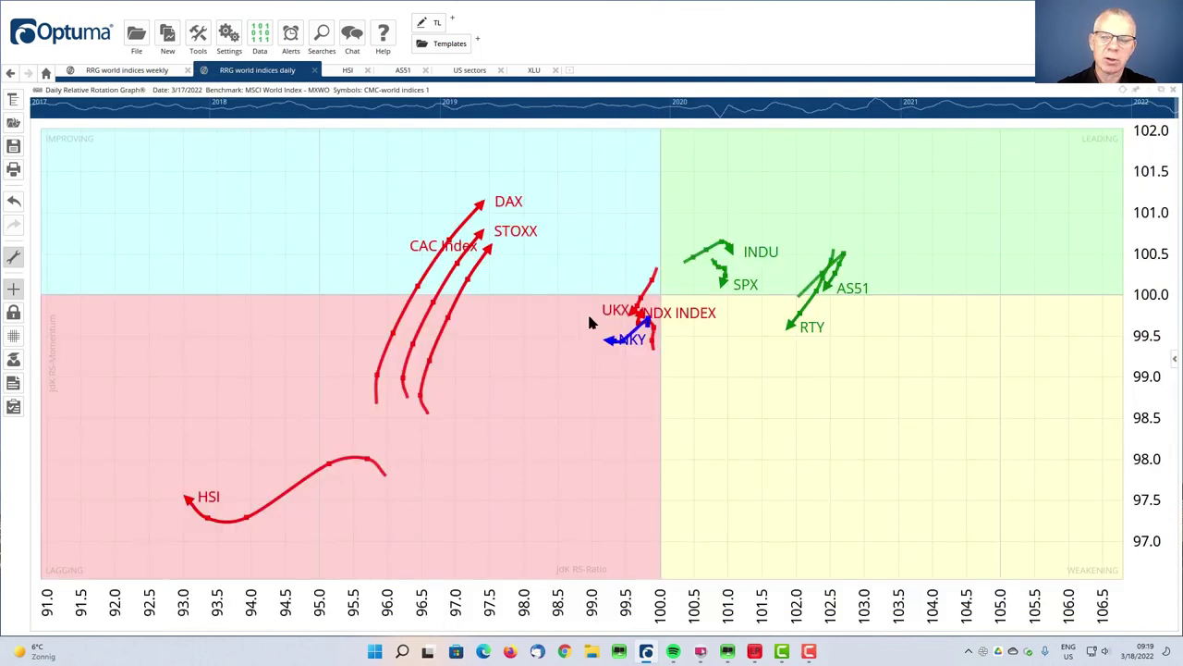
pyautogui.scroll(3, 716, 339)
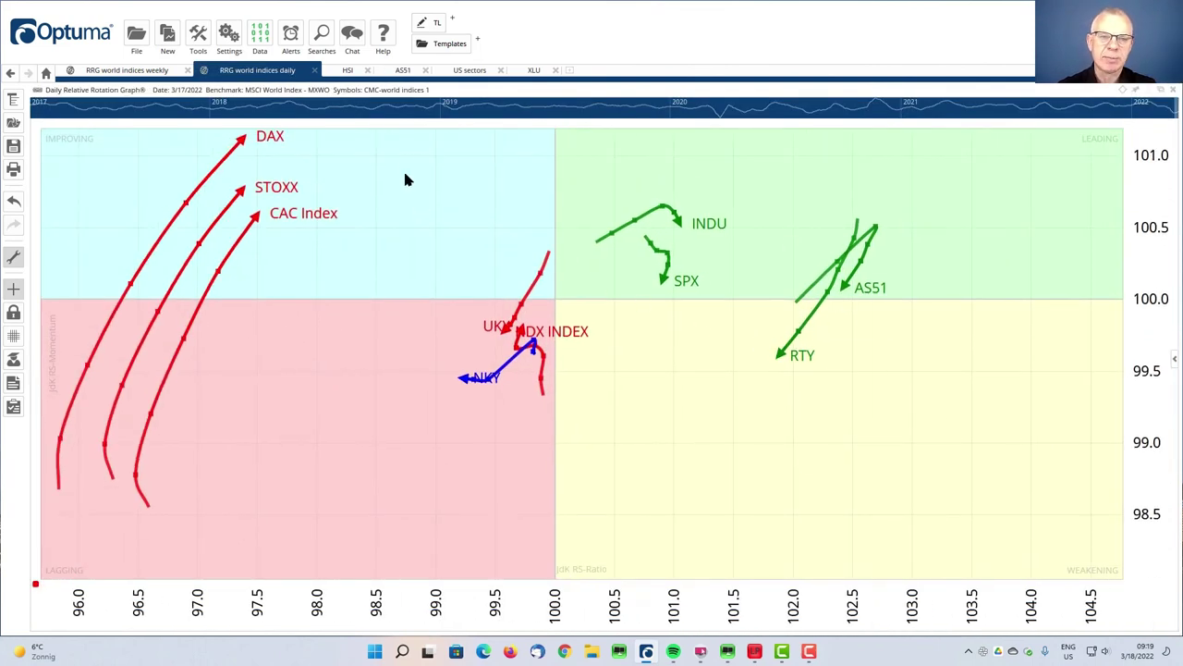
pyautogui.click(404, 71)
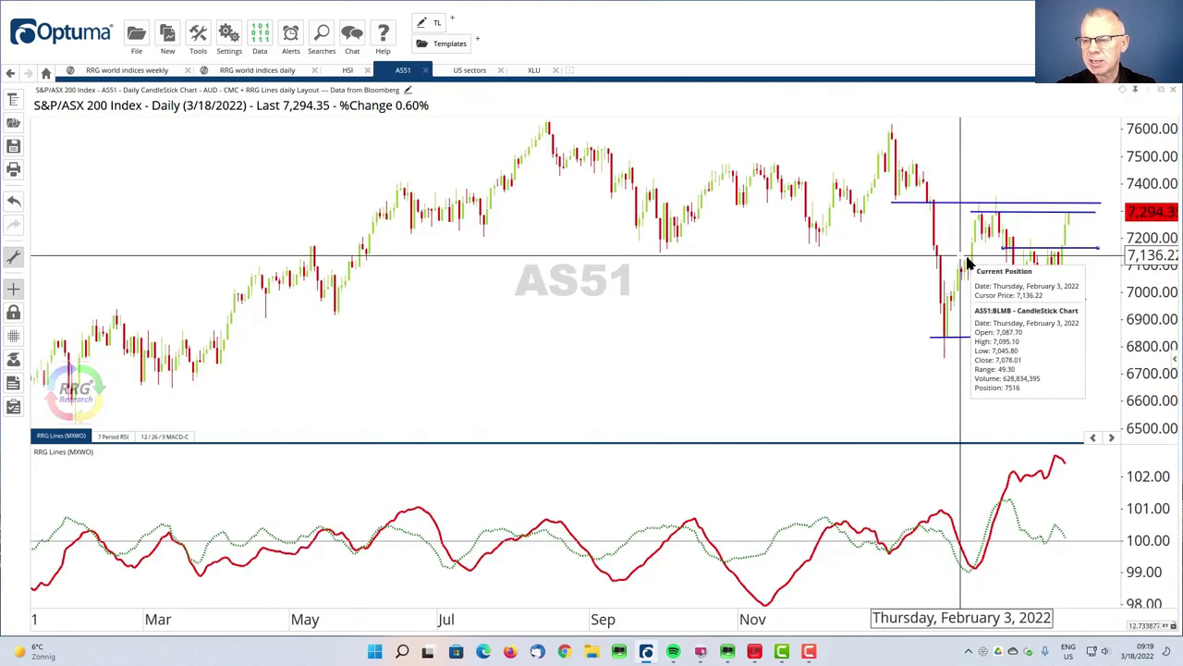